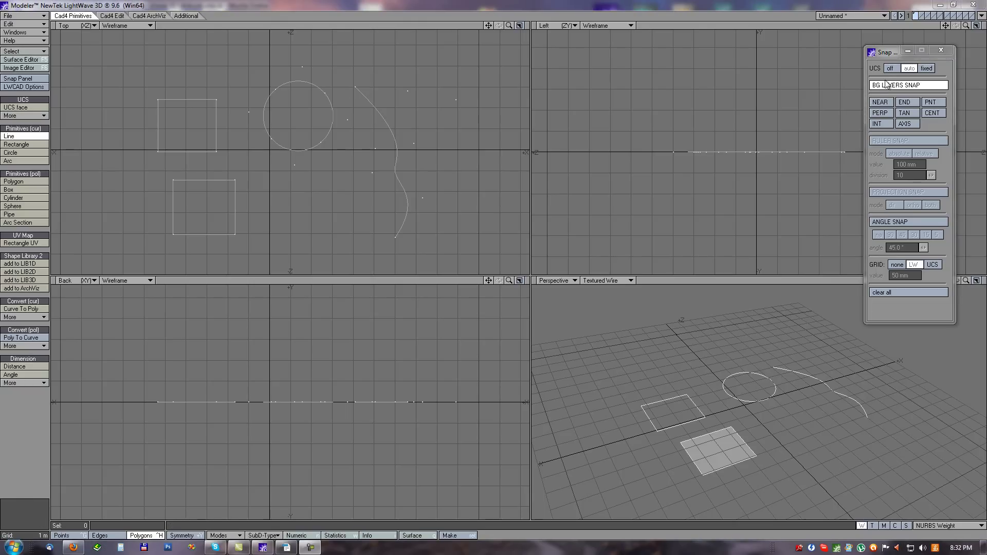
Enable NEAR snap and try a line whose end snaps onto the filled lower square, discarding it after the test.
click(880, 103)
click(307, 233)
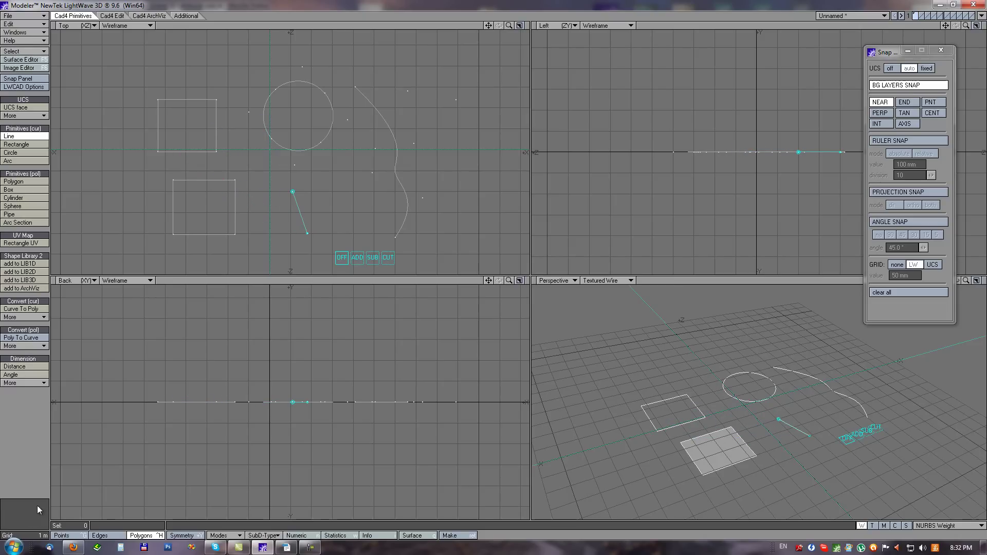
mouse_move(885, 478)
alt+mouse_down()
mouse_move(778, 467)
mouse_move(723, 445)
alt+mouse_up()
click(780, 457)
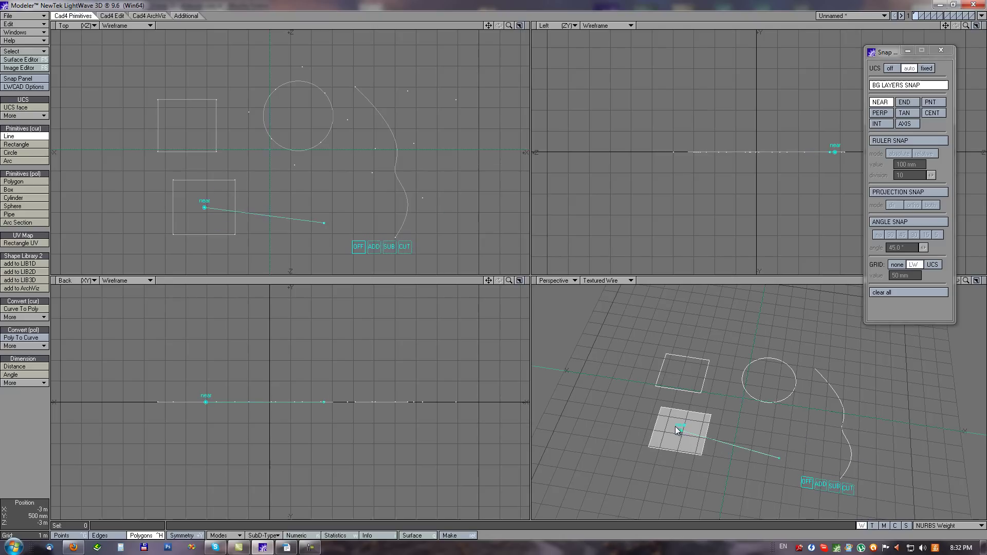
click(27, 516)
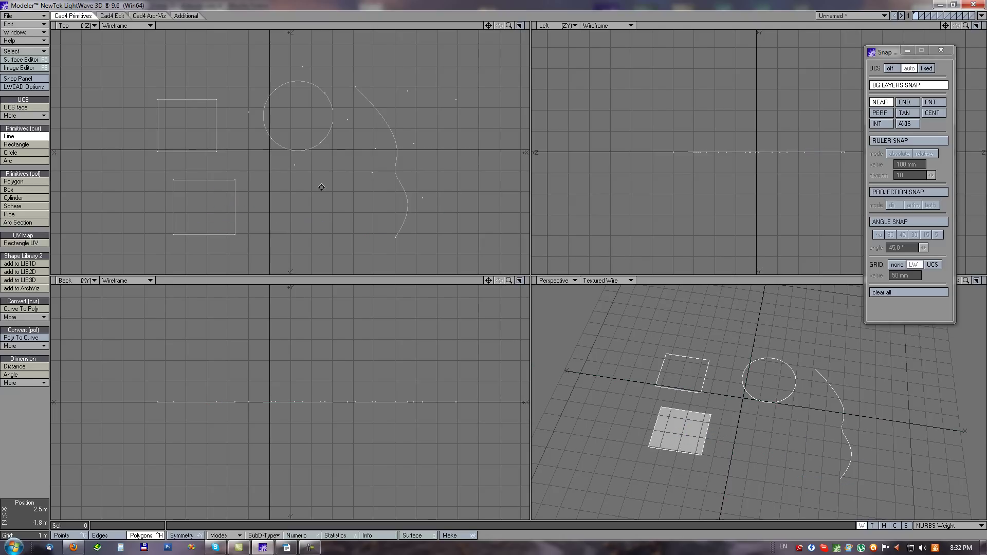
Switch to END snap and try a line ending on the lower square's upper-left corner, discarding it after the test.
alt+drag(318, 175, 299, 173)
click(905, 103)
click(282, 226)
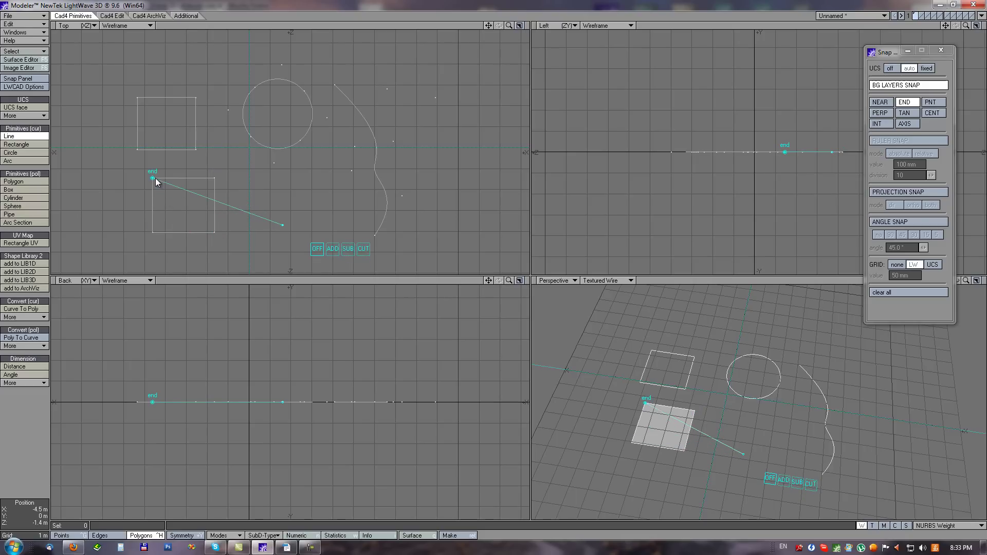
click(295, 175)
key(ctrl+z)
Switch to PNT snap and try a line ending on the lower square's upper-right corner point, discarding it after the test.
click(930, 102)
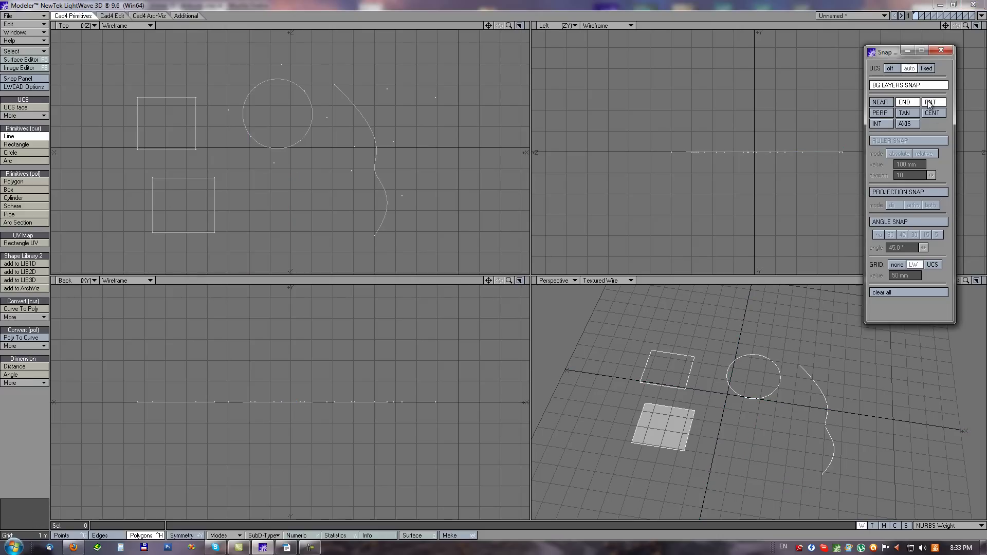
click(307, 235)
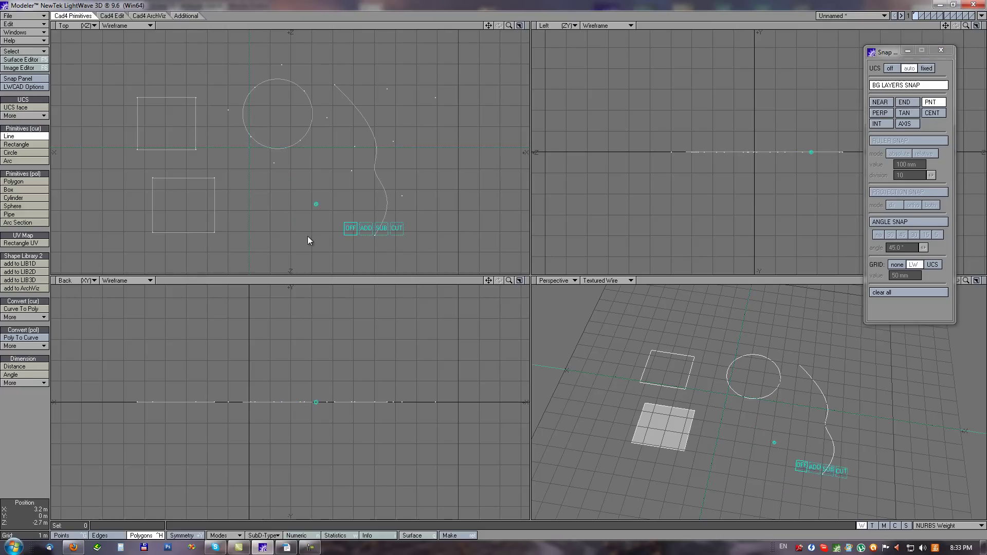
drag(333, 202, 215, 178)
click(29, 523)
Switch to PERP snap, start a line below the circle and move its end around the shapes to test perpendicular snapping.
click(936, 102)
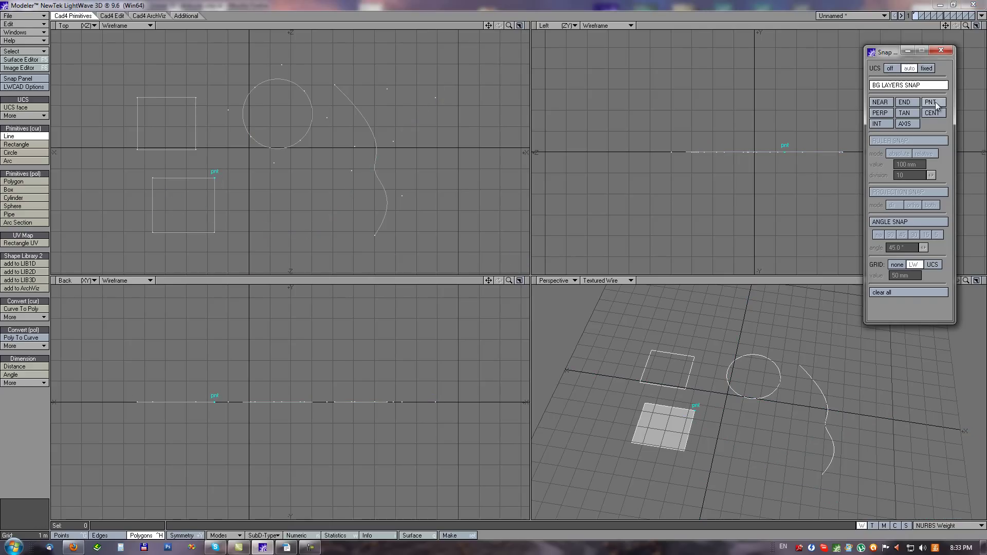
click(881, 113)
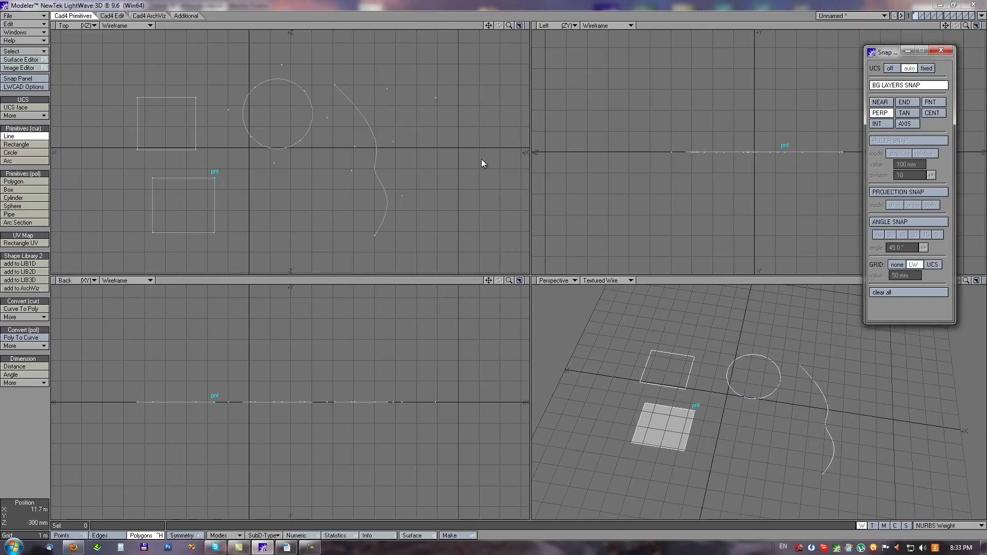
mouse_move(279, 207)
mouse_down()
mouse_move(267, 235)
mouse_move(282, 233)
mouse_move(276, 221)
mouse_up()
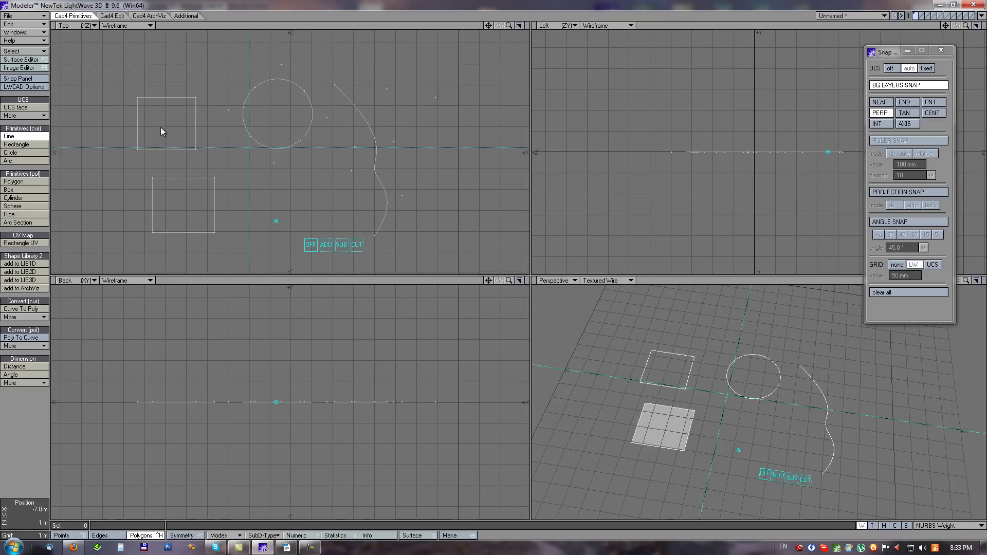
drag(296, 186, 313, 173)
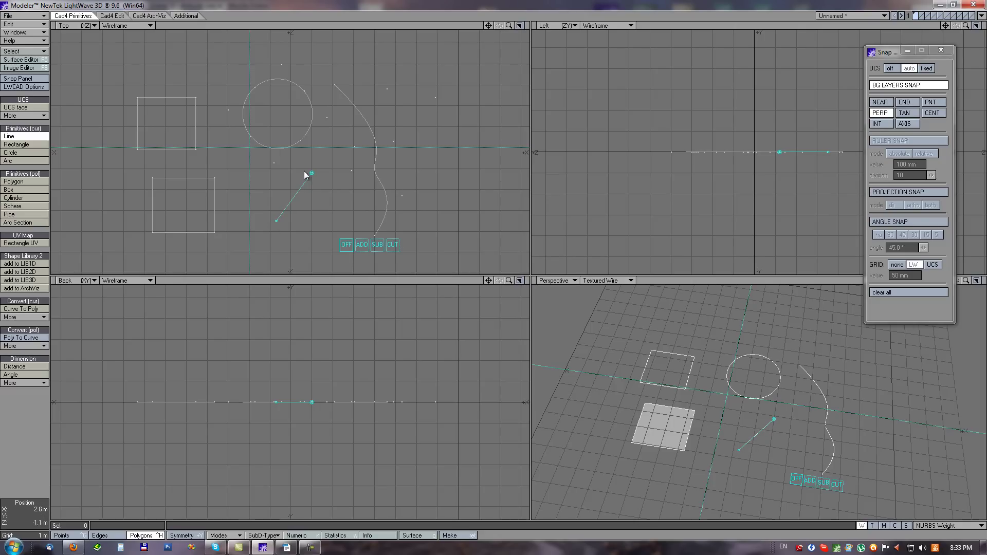
drag(312, 173, 276, 181)
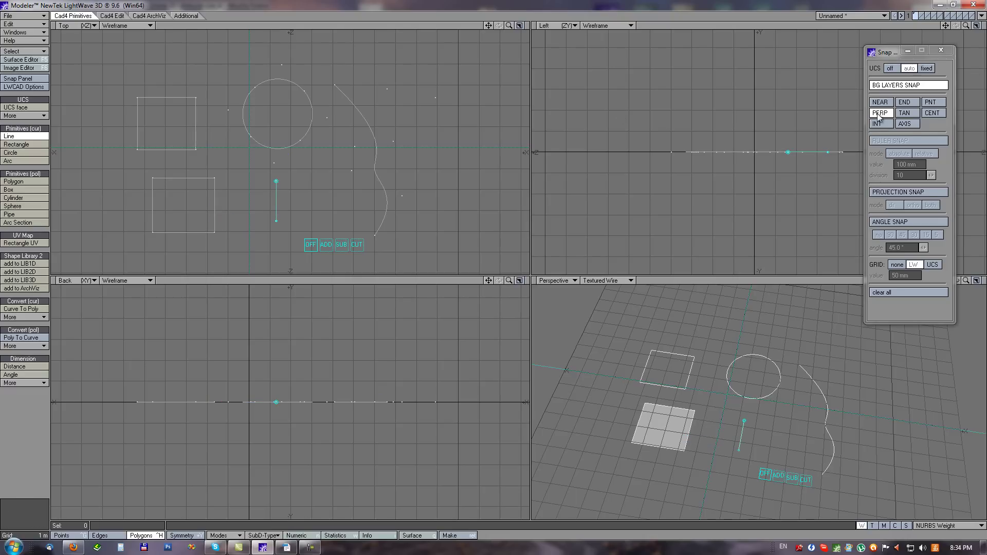
Switch to TAN snap, move both ends of the line to test tangency against the circle and curve, and discard the line.
click(905, 113)
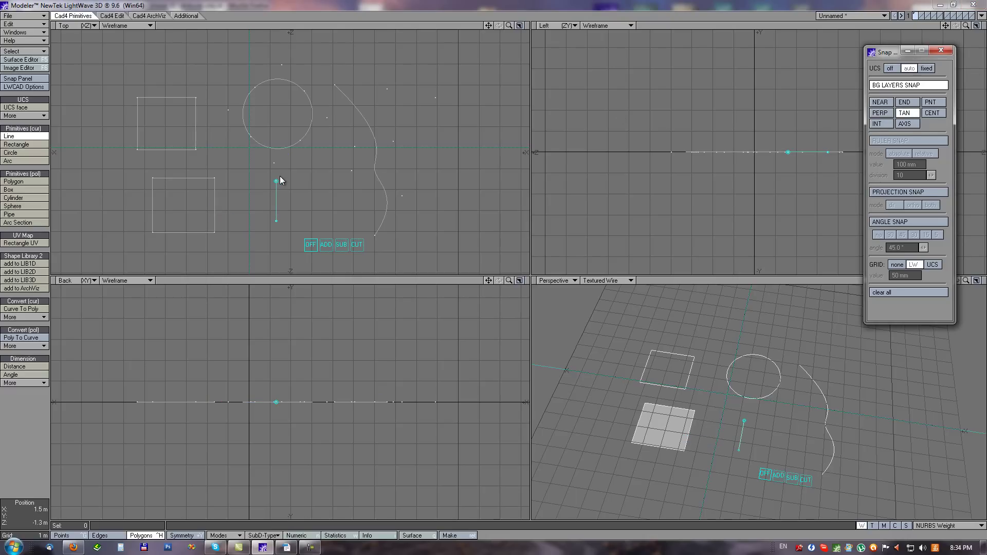
drag(276, 183, 364, 110)
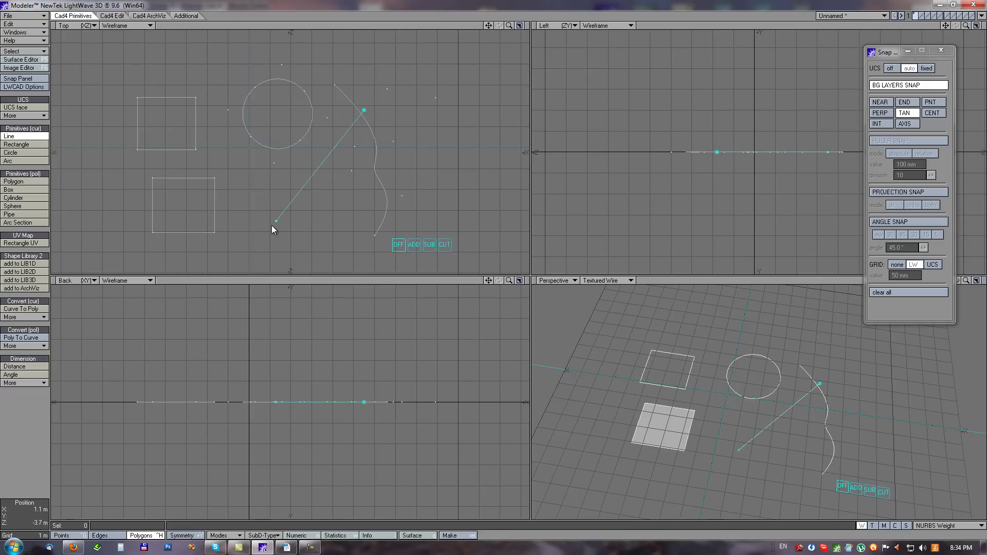
drag(277, 222, 360, 256)
drag(363, 110, 283, 158)
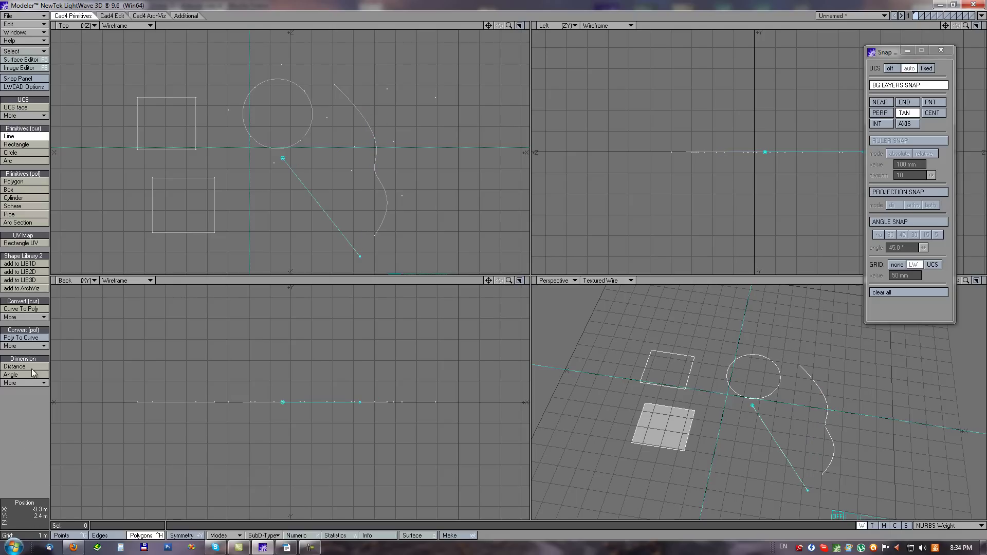
click(34, 518)
Switch to CENT snap and start a line below the circle, testing its end on the lower square's center.
click(906, 115)
click(931, 117)
click(295, 227)
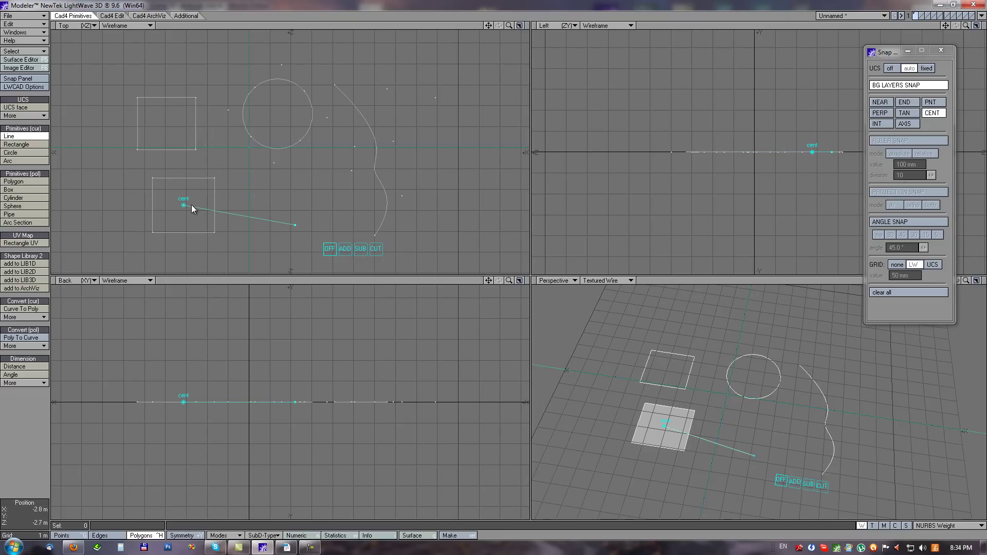
Switch to INT snap and draw three lines crossing the circle, the upper square and the curve.
click(936, 113)
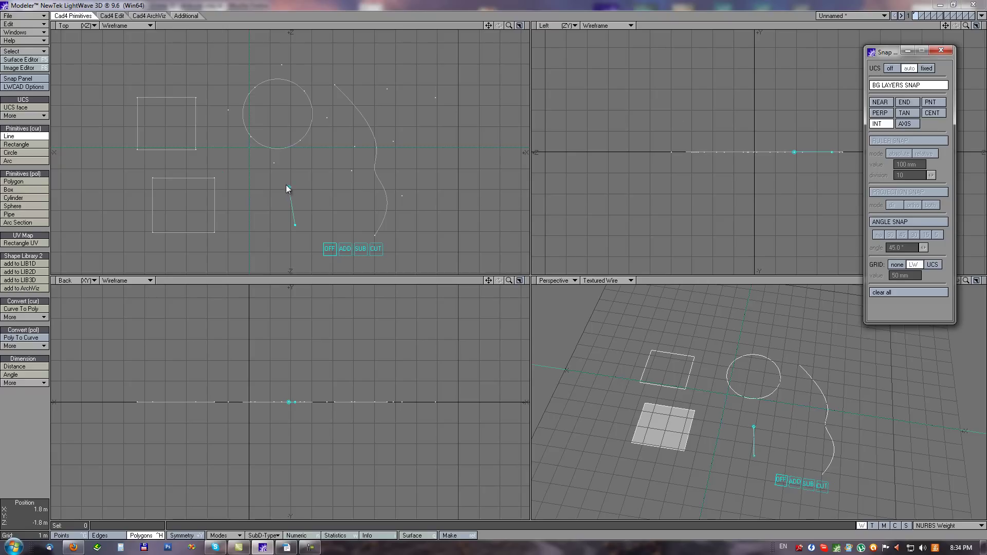
drag(289, 187, 257, 45)
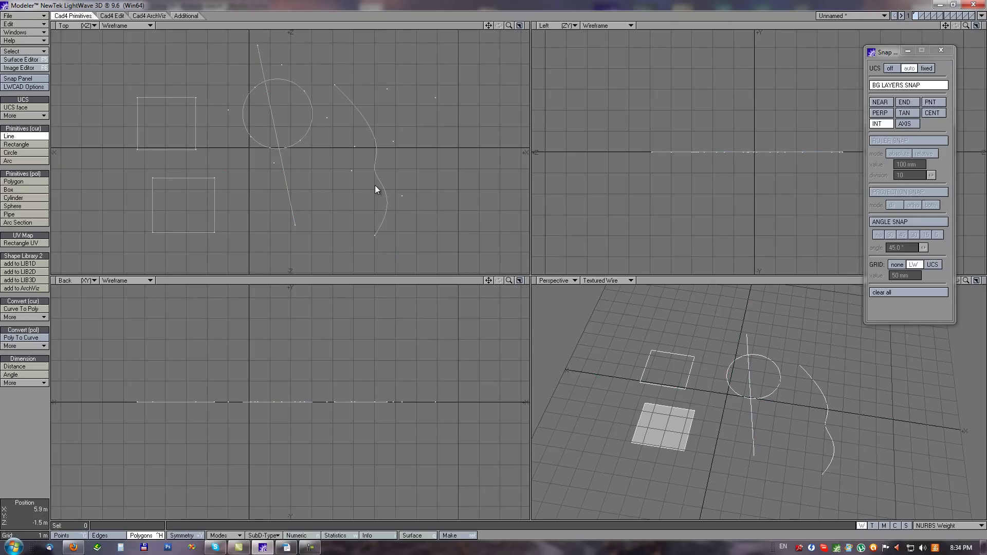
click(105, 202)
mouse_move(224, 77)
mouse_down()
mouse_move(248, 66)
mouse_move(232, 65)
mouse_up()
right_click(232, 64)
click(276, 214)
drag(276, 214, 437, 109)
right_click(437, 109)
Start a line to the right of the curve, switch to AXIS snap and move its end onto the Z axis.
click(461, 212)
drag(461, 212, 458, 175)
click(877, 125)
click(903, 125)
drag(457, 175, 449, 178)
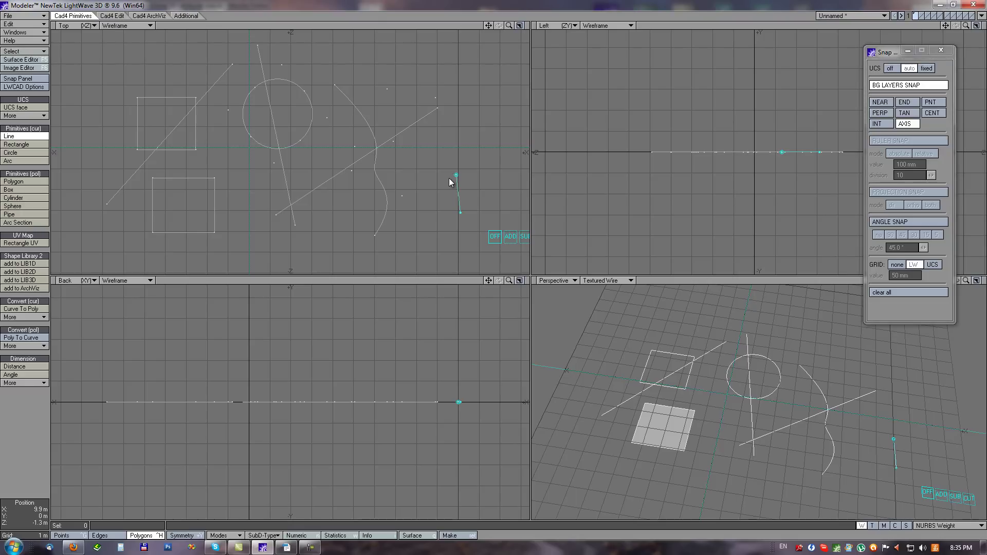
click(462, 179)
drag(463, 180, 251, 62)
drag(224, 204, 362, 198)
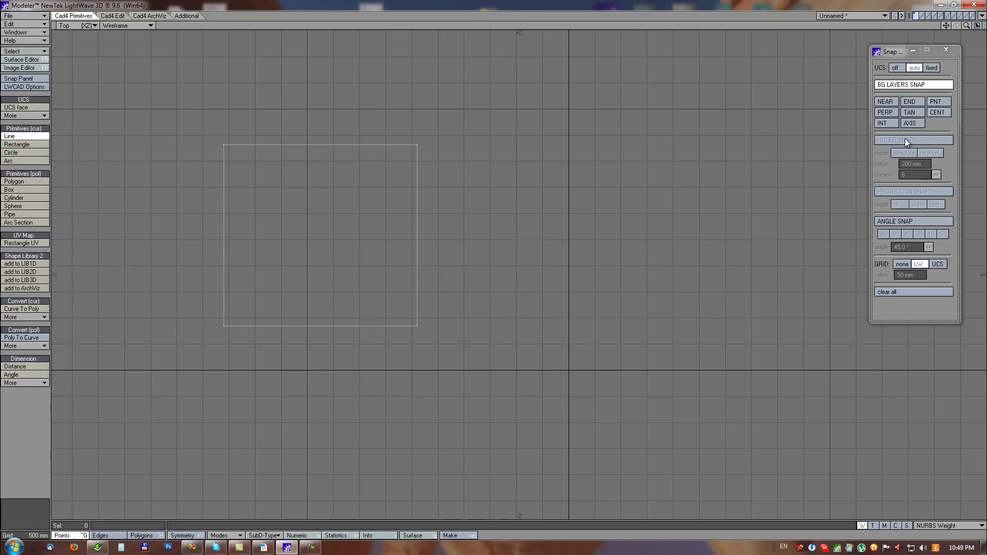
Enable NEAR snap and relative ruler snap with 9 divisions, and draw a line whose end snaps along the square's right edge.
click(890, 105)
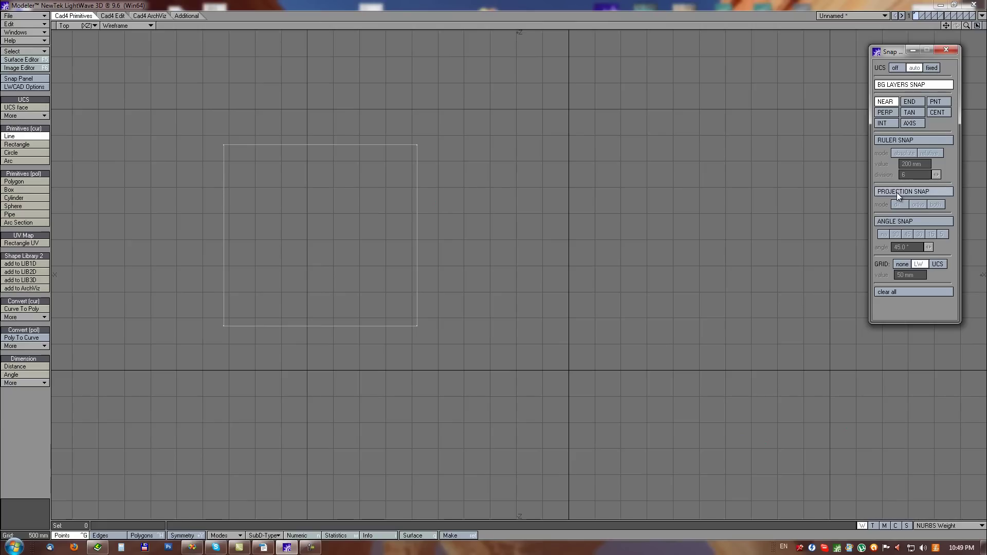
click(890, 138)
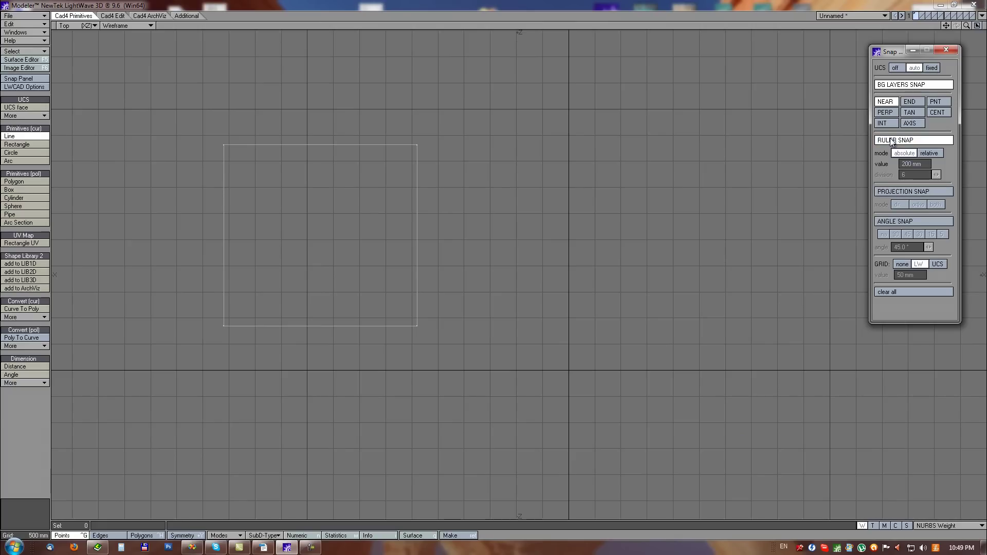
click(928, 154)
drag(501, 200, 553, 271)
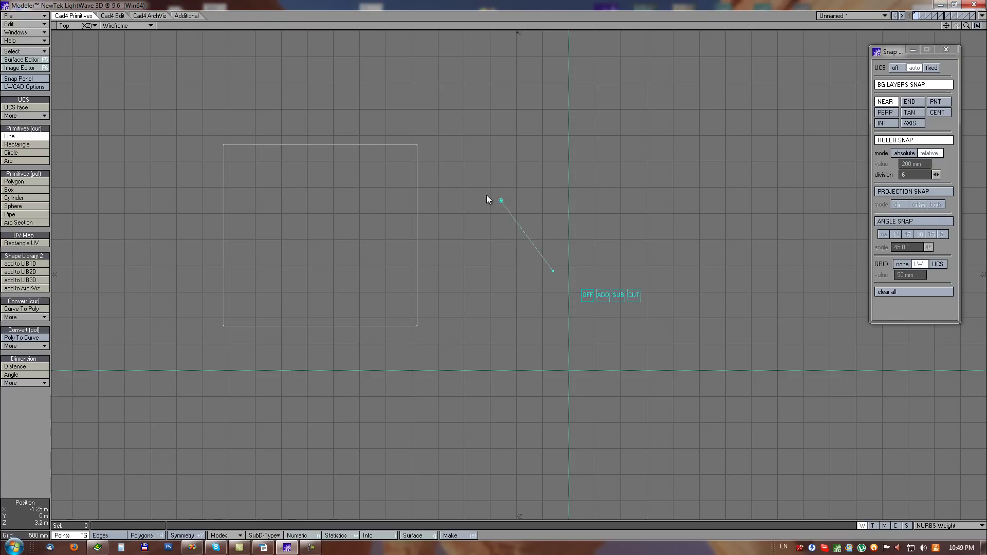
drag(478, 199, 415, 243)
drag(936, 175, 940, 175)
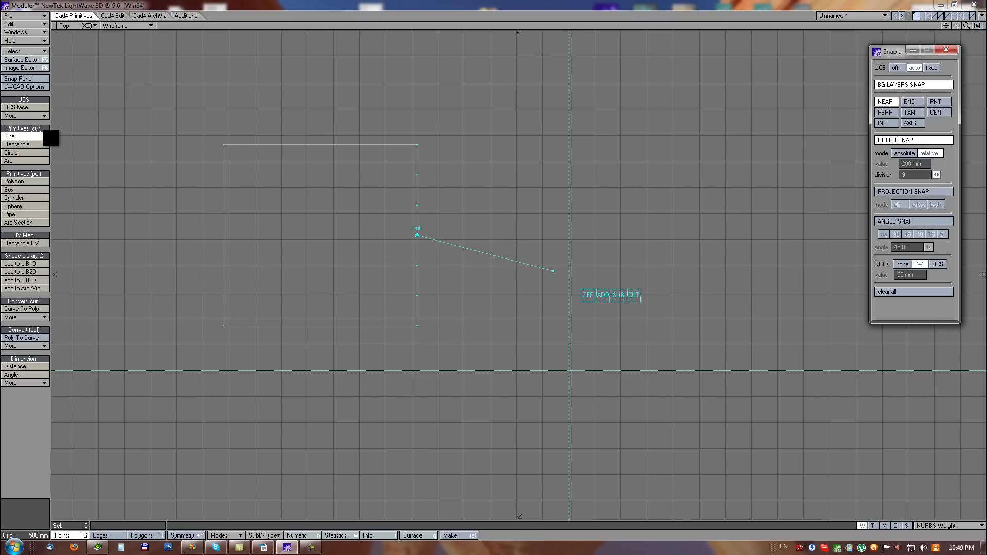
drag(418, 236, 421, 278)
Set the ruler snap to absolute, add END snap and slide the line's end to 1.4 m along the square's right edge.
click(904, 154)
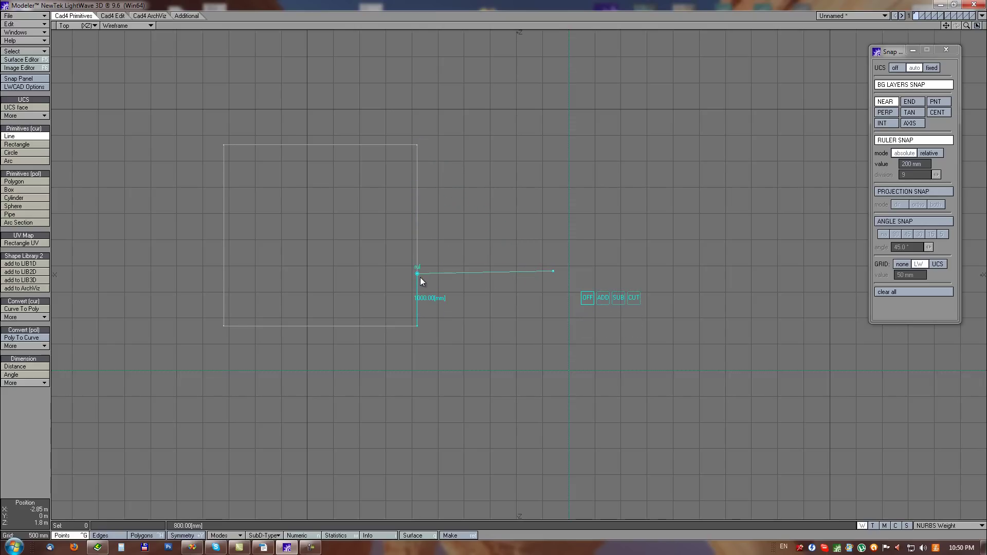
click(912, 101)
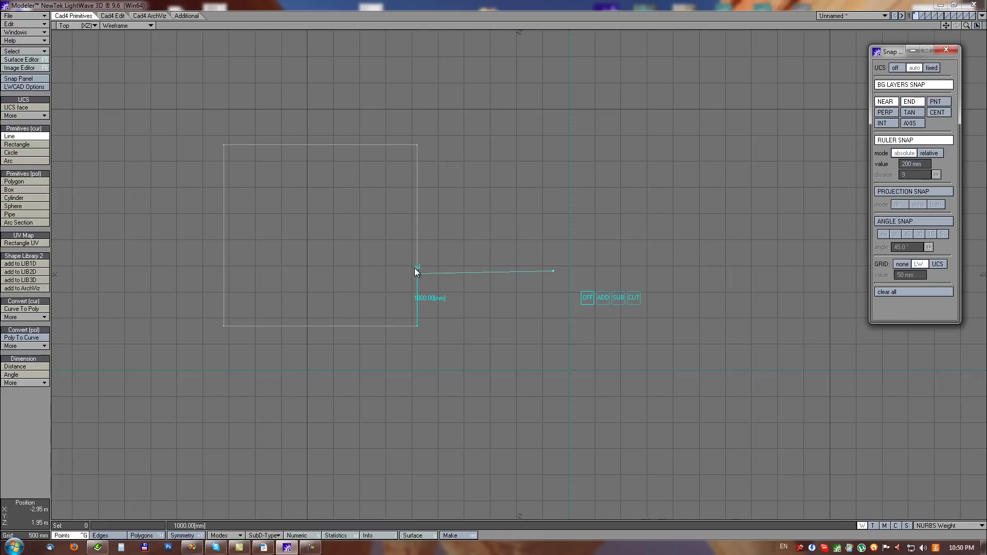
mouse_move(417, 271)
mouse_down()
mouse_move(443, 281)
mouse_move(417, 274)
mouse_move(413, 302)
mouse_move(415, 220)
mouse_move(412, 273)
mouse_move(421, 272)
mouse_up()
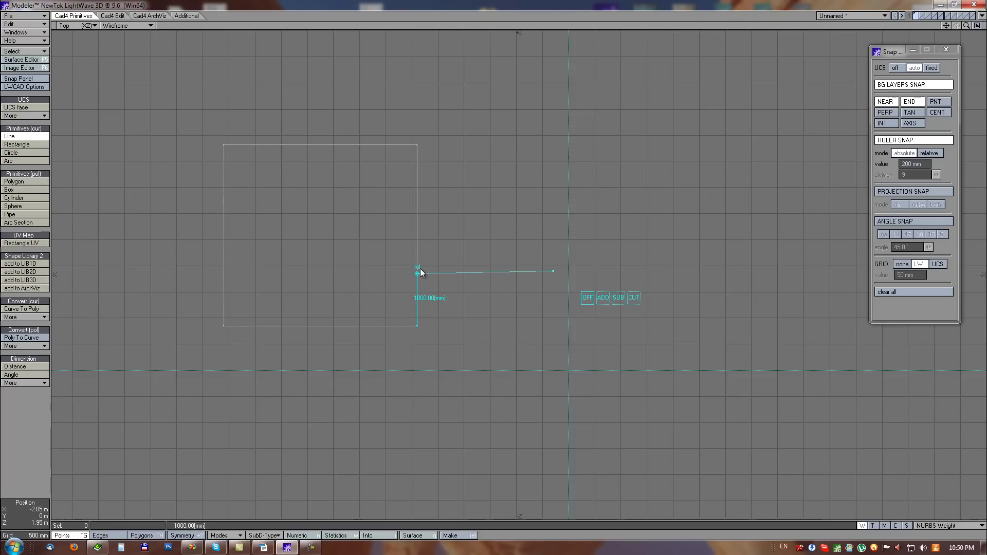
drag(420, 269, 418, 247)
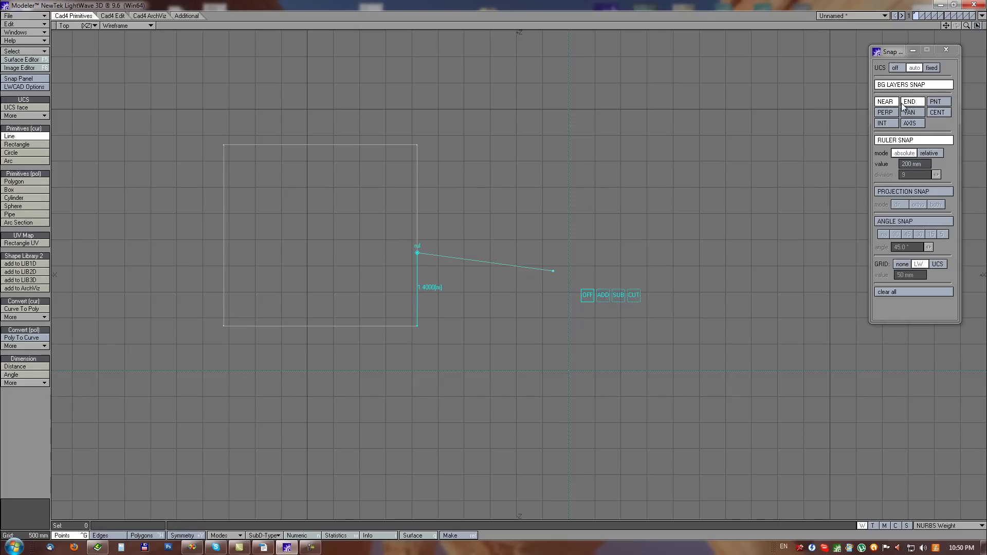
Move the line's end into the empty area to the upper right and finish the diagonal line.
drag(417, 253, 627, 207)
key(space)
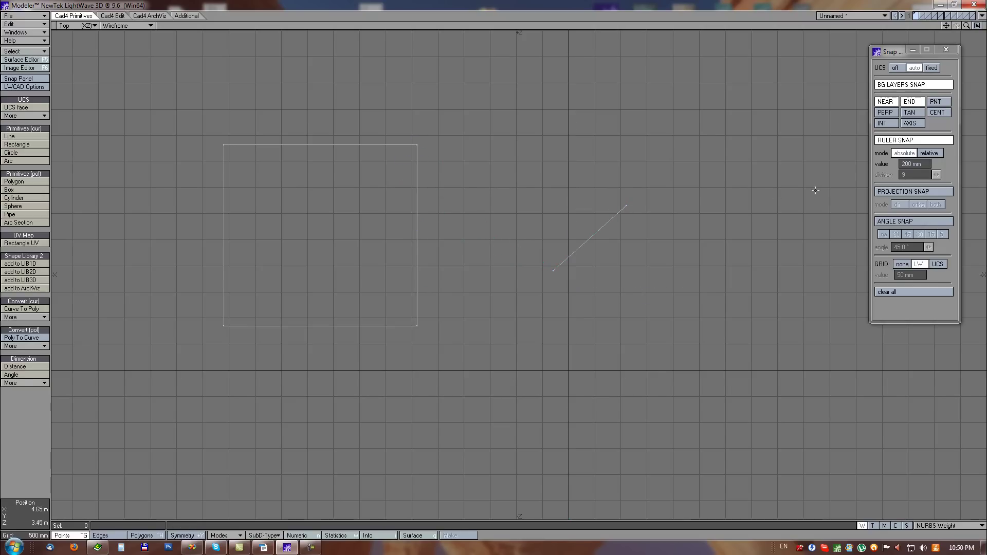
Enable projection snap in dir mode, disable ruler snap and draw a line, testing its end along the diagonal line's extension.
click(894, 193)
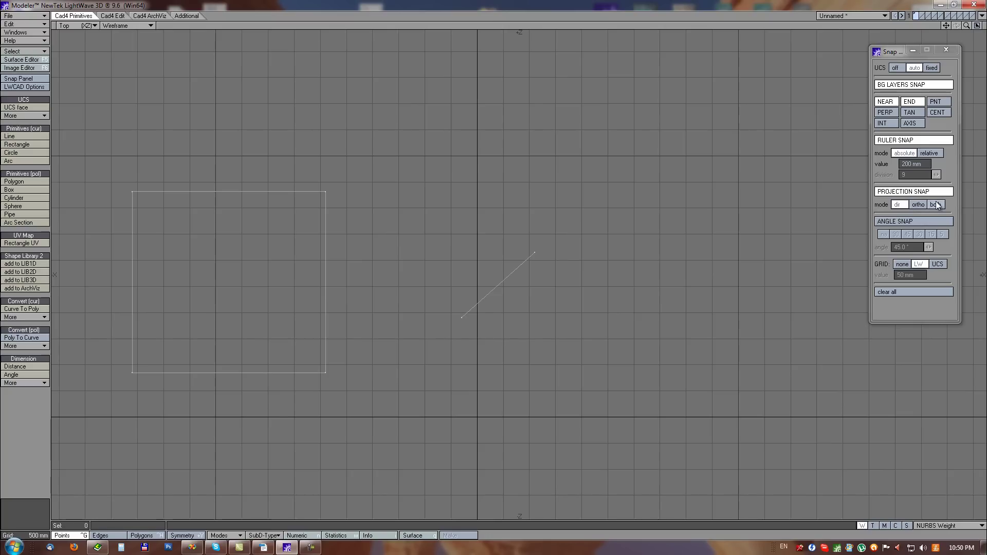
alt+drag(721, 216, 705, 213)
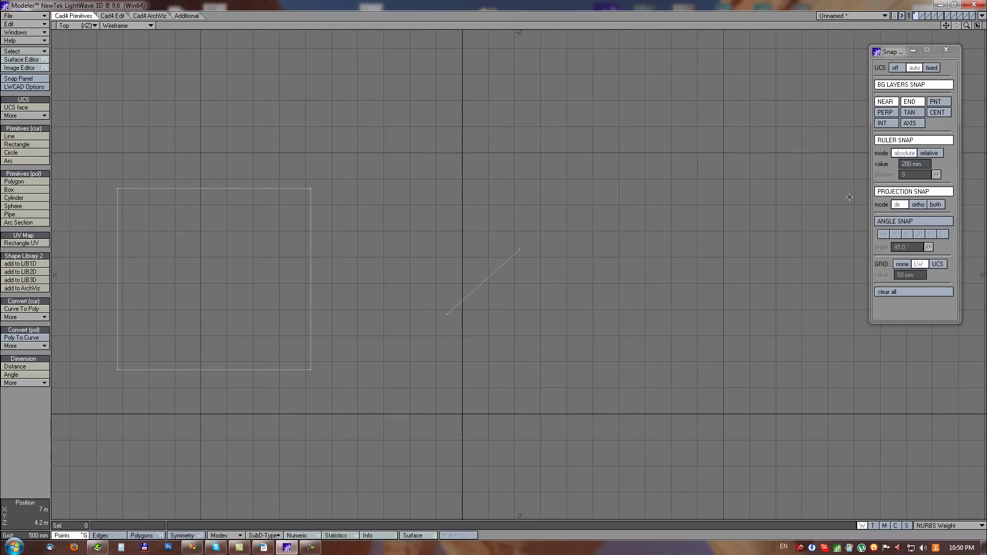
click(16, 136)
click(674, 346)
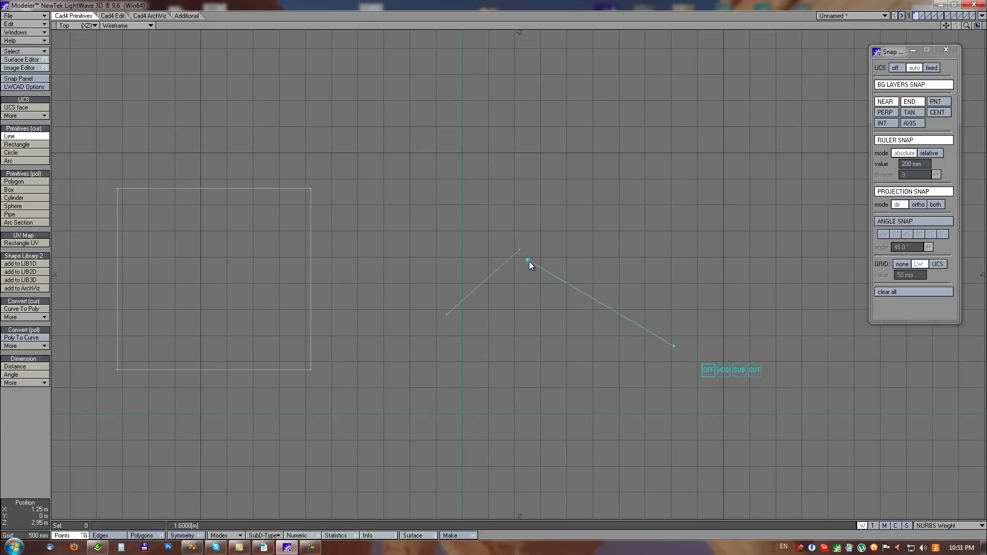
click(908, 138)
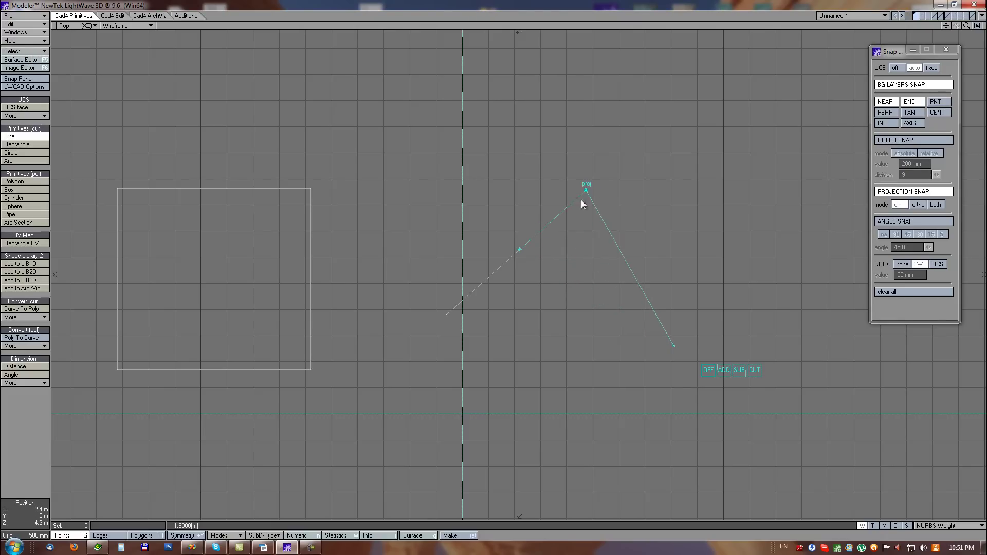
drag(546, 227, 601, 177)
drag(601, 178, 619, 236)
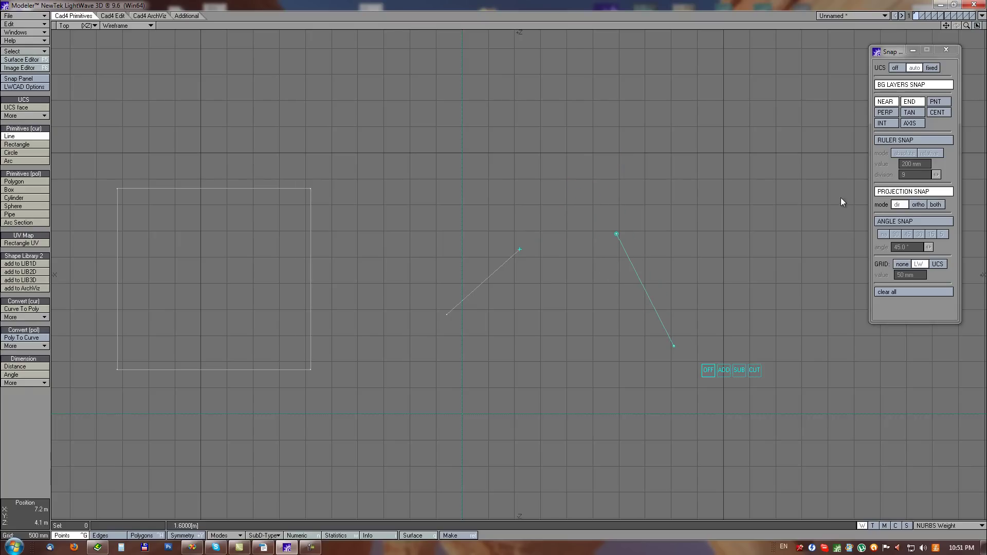
Test the line's end with ortho projection snap, and set the projection mode to both.
click(917, 204)
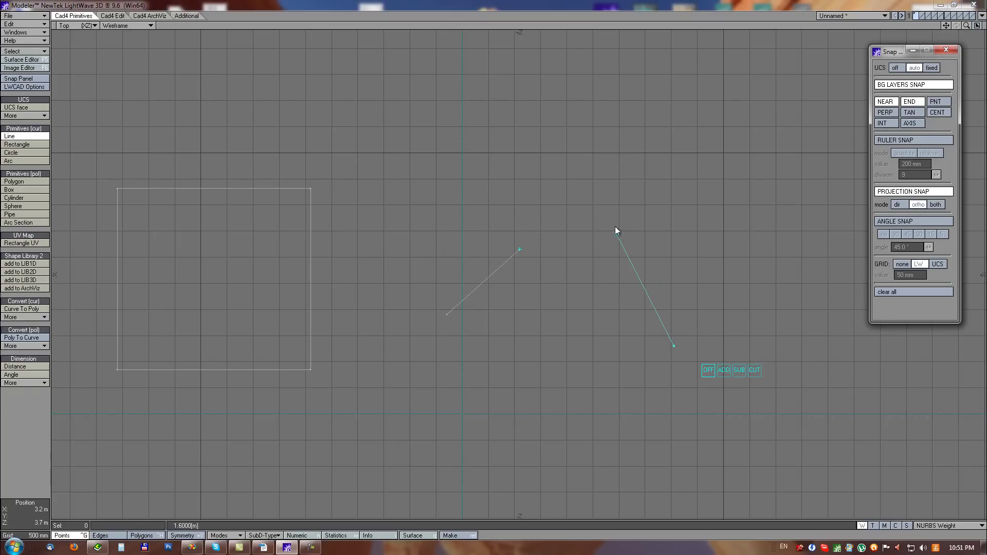
mouse_move(616, 232)
mouse_down()
mouse_move(595, 287)
mouse_move(525, 260)
mouse_move(518, 249)
mouse_move(621, 252)
mouse_move(570, 212)
mouse_move(567, 192)
mouse_move(519, 183)
mouse_move(522, 206)
mouse_move(519, 152)
mouse_move(518, 192)
mouse_move(565, 263)
mouse_move(566, 249)
mouse_move(533, 213)
mouse_move(520, 164)
mouse_move(575, 176)
mouse_move(550, 276)
mouse_move(514, 250)
mouse_move(543, 234)
mouse_move(608, 161)
mouse_move(595, 176)
mouse_move(593, 275)
mouse_move(588, 248)
mouse_move(509, 172)
mouse_move(616, 231)
mouse_up()
click(936, 205)
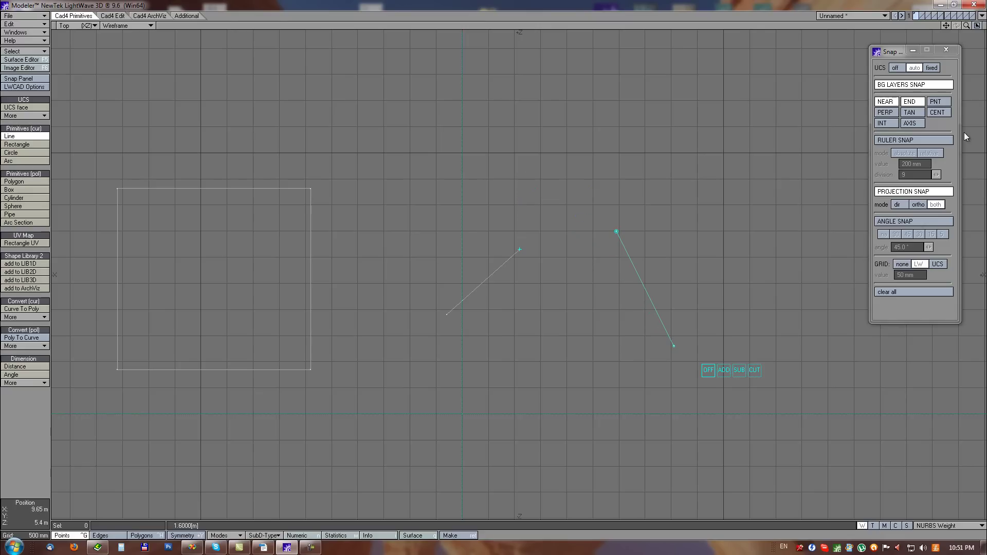
Enable ruler snap in absolute mode at 200 mm alongside projection snap and move the line's end until the line is horizontal.
click(905, 141)
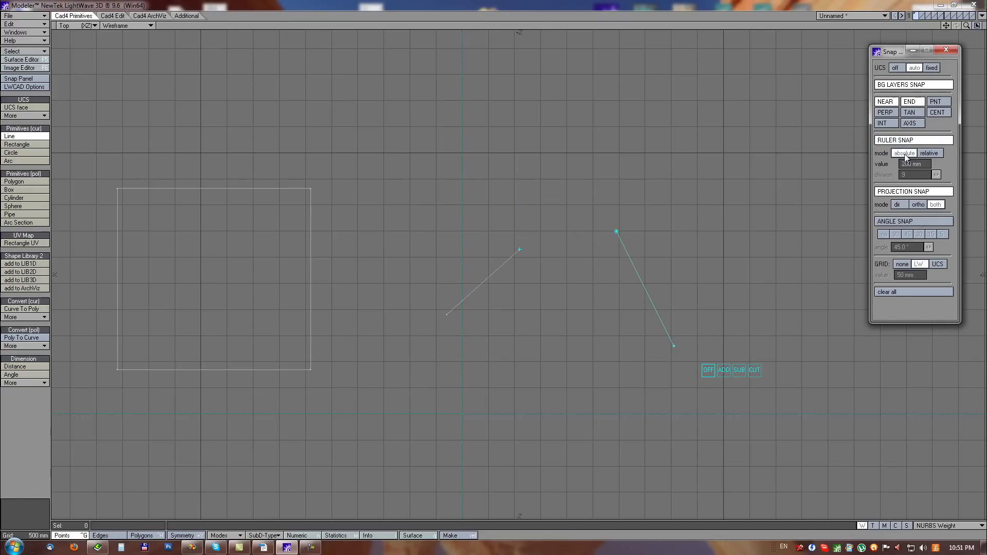
drag(611, 233, 657, 314)
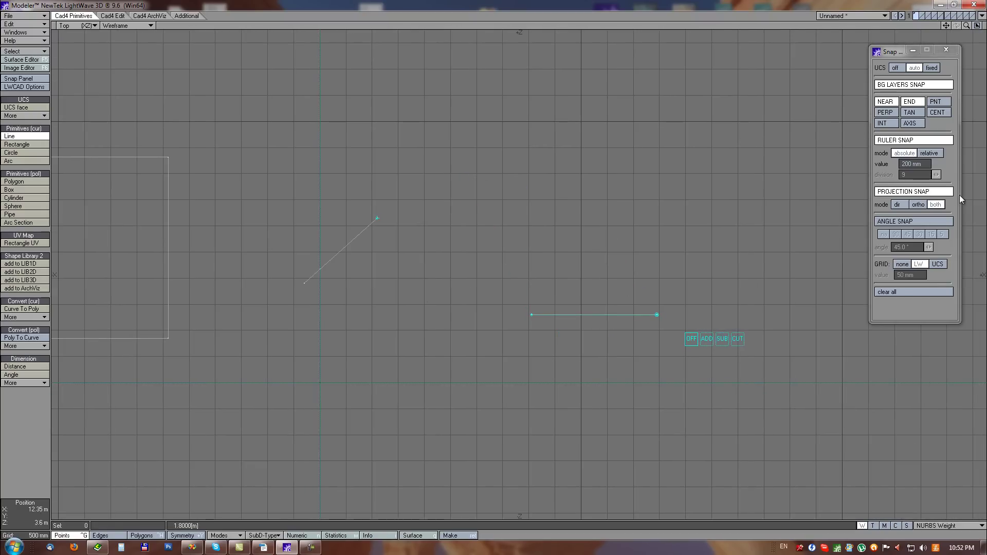
Disable projection and ruler snap, enable angle snap at 45°, and test the line's end against it.
click(905, 192)
click(898, 140)
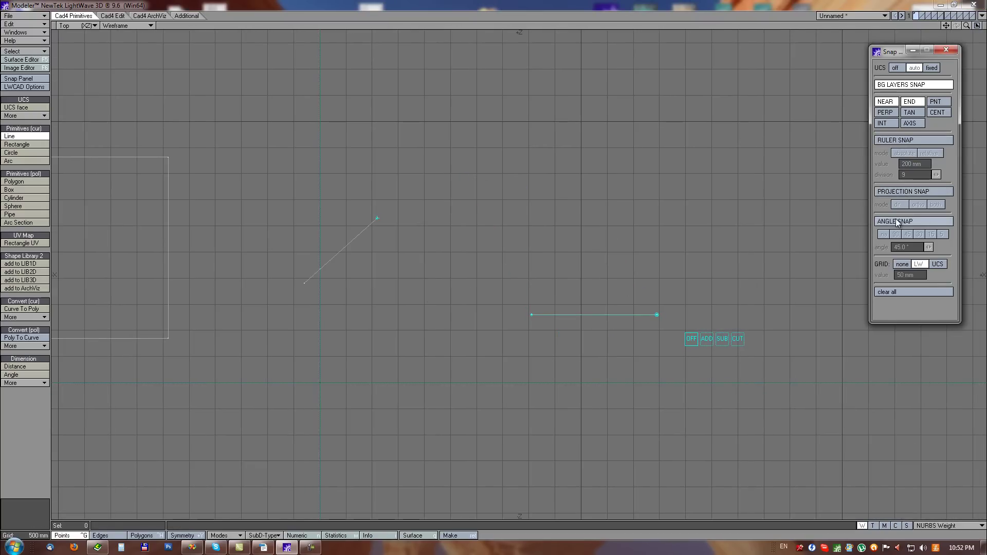
click(881, 222)
drag(656, 316, 671, 275)
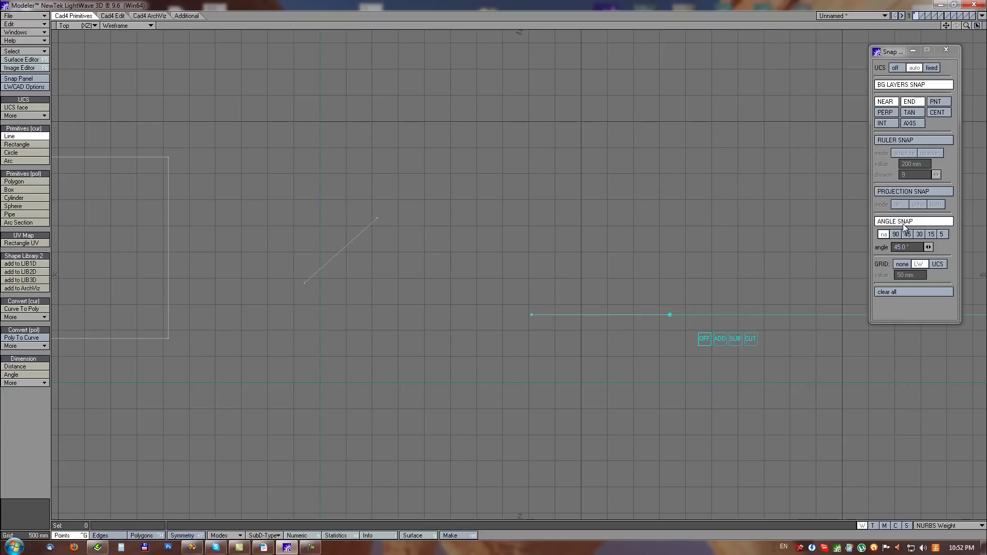
Try the angle snap presets, set a custom angle of 22°, test the line's end with it and end the line command.
click(919, 235)
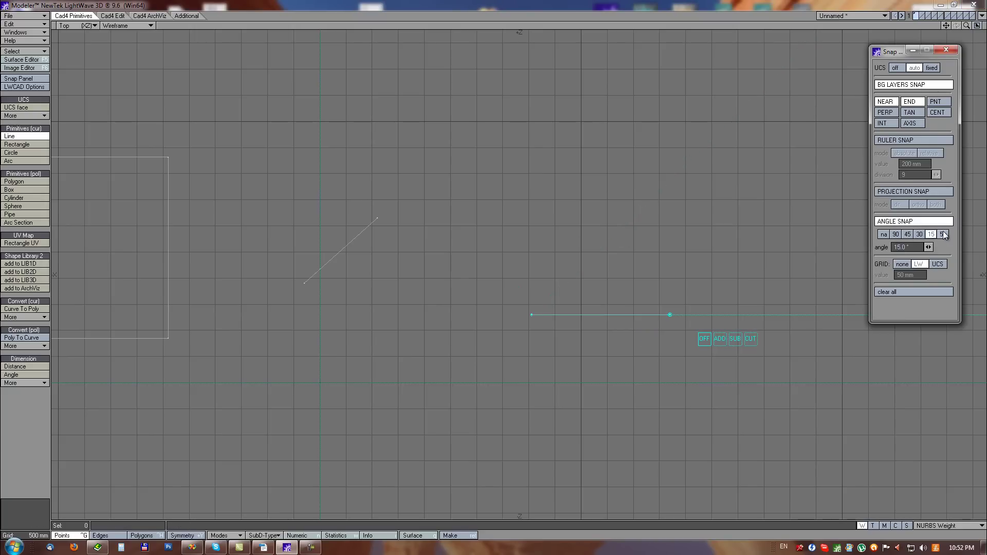
click(919, 235)
click(884, 234)
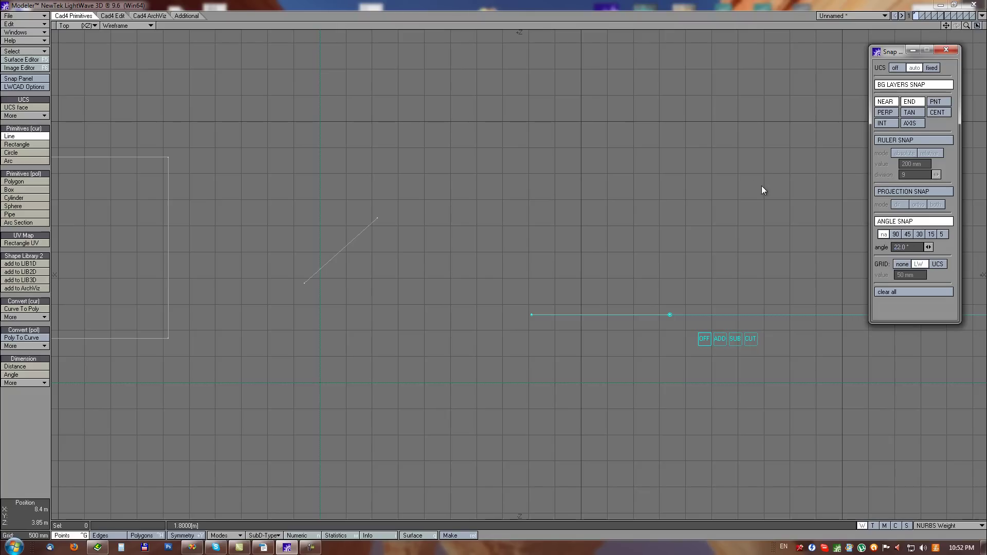
mouse_move(673, 313)
mouse_down()
mouse_move(682, 264)
mouse_move(596, 201)
mouse_move(511, 200)
mouse_move(439, 230)
mouse_move(520, 196)
mouse_move(626, 227)
mouse_move(674, 312)
mouse_up()
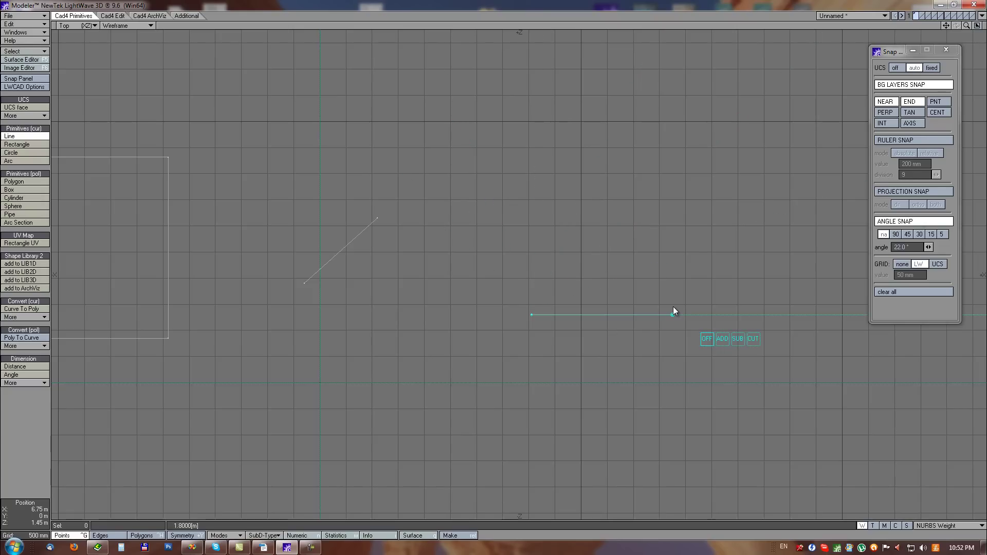
key(space)
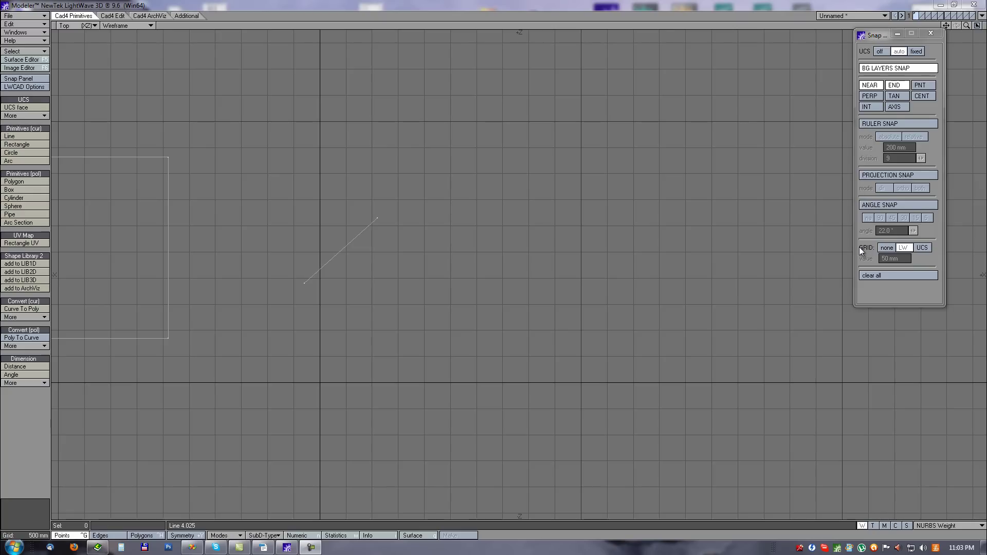
Set the grid snap to none and draw a freely placed diagonal line beside the existing short diagonal line.
click(886, 247)
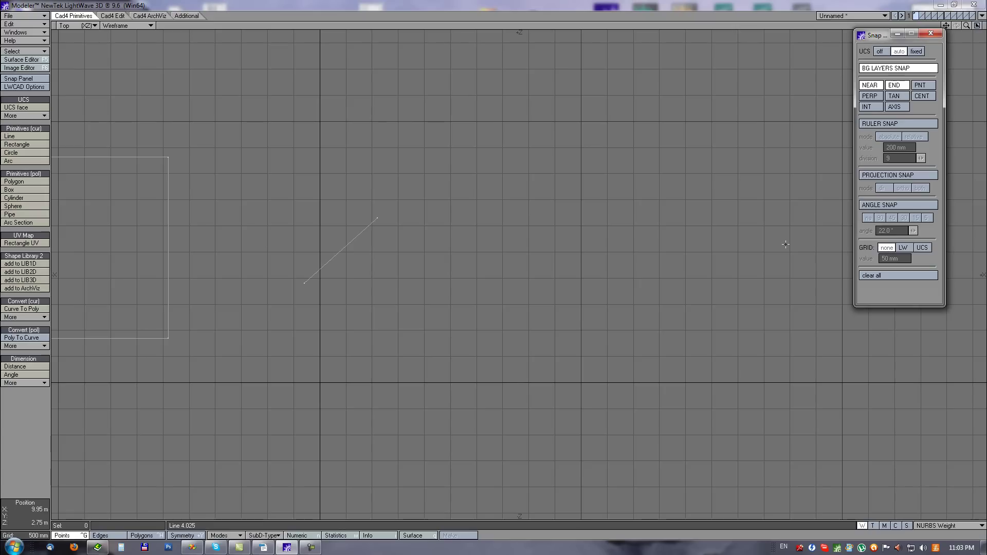
click(13, 137)
click(407, 307)
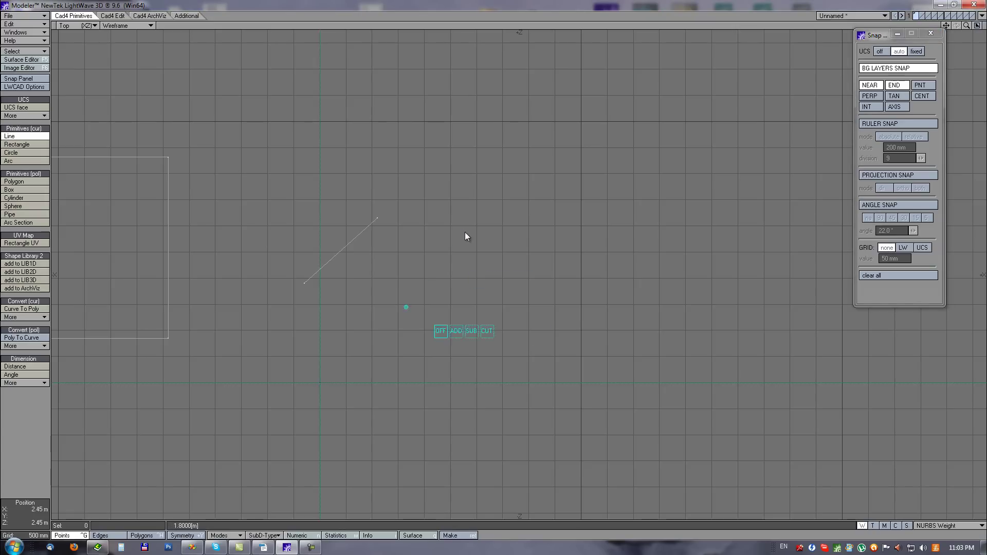
click(533, 210)
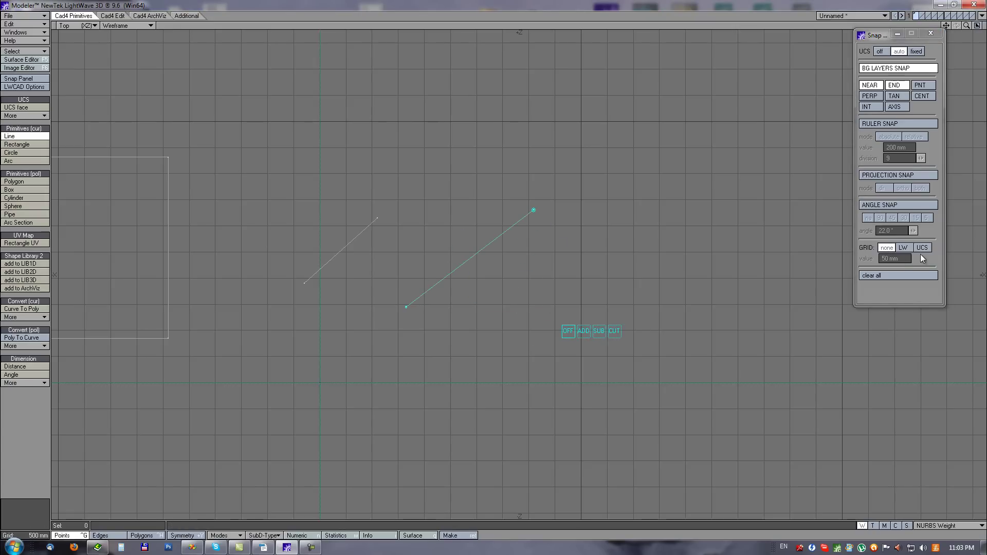
Switch the grid snap to LW, review the grid units in Display Options, and test the line's end on that grid.
click(900, 248)
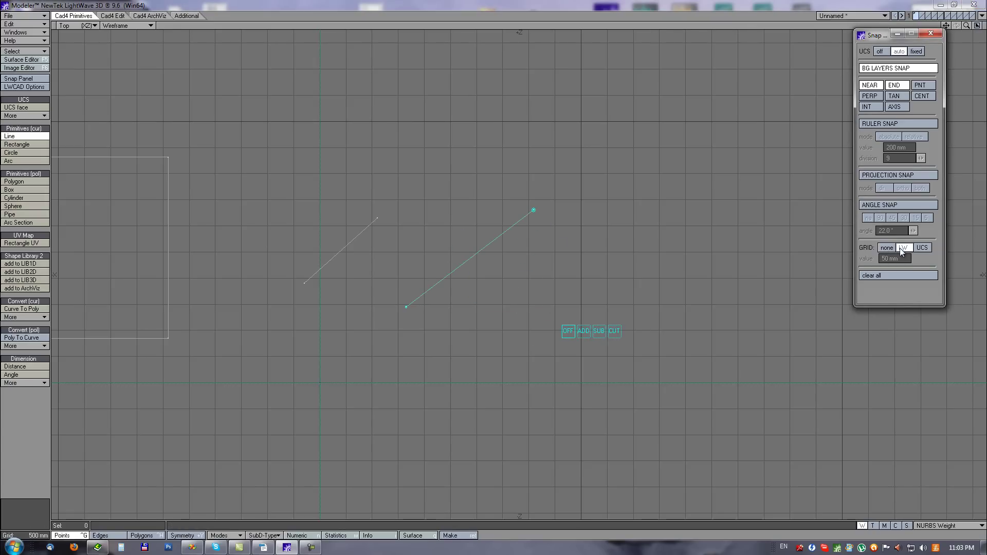
key(d)
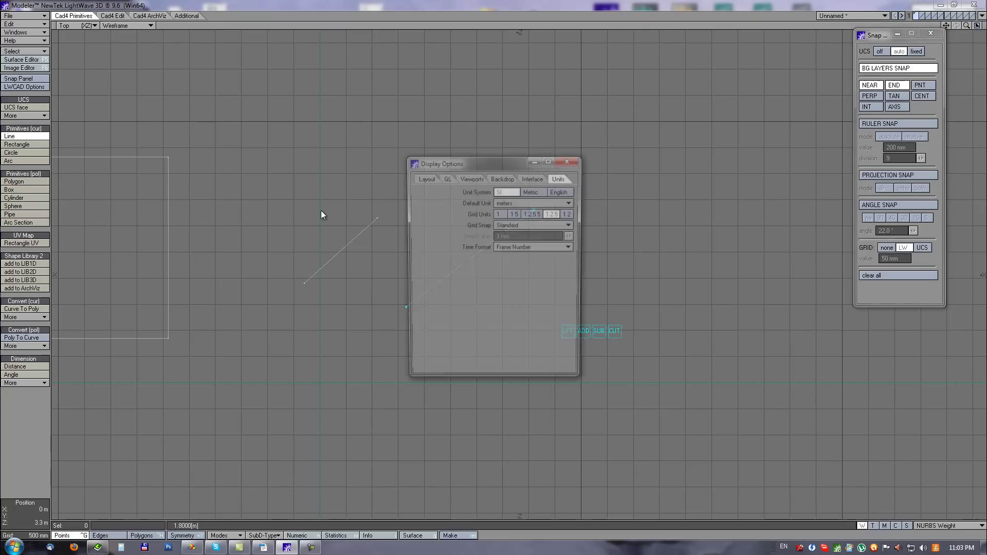
drag(479, 165, 283, 106)
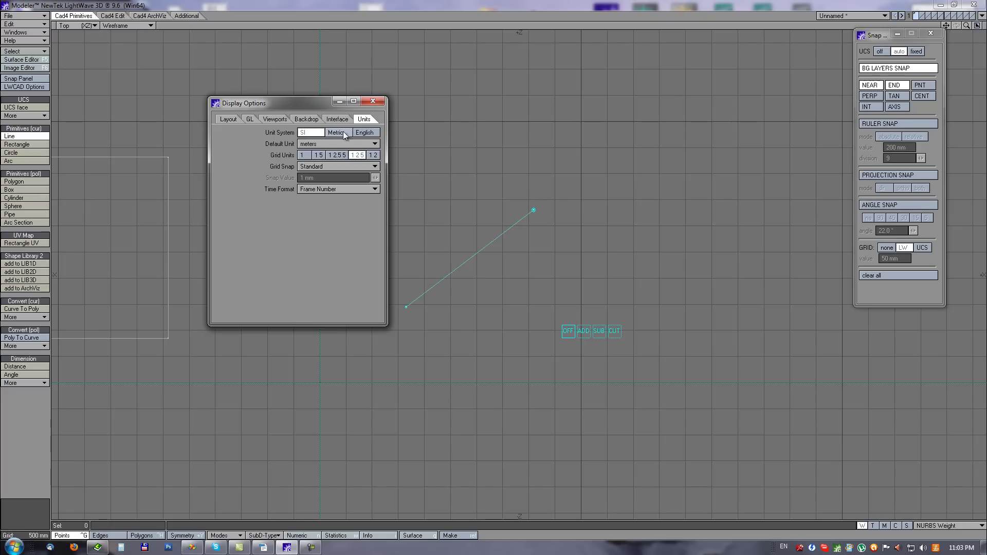
click(373, 101)
mouse_move(532, 209)
mouse_down()
mouse_move(557, 249)
mouse_move(562, 194)
mouse_up()
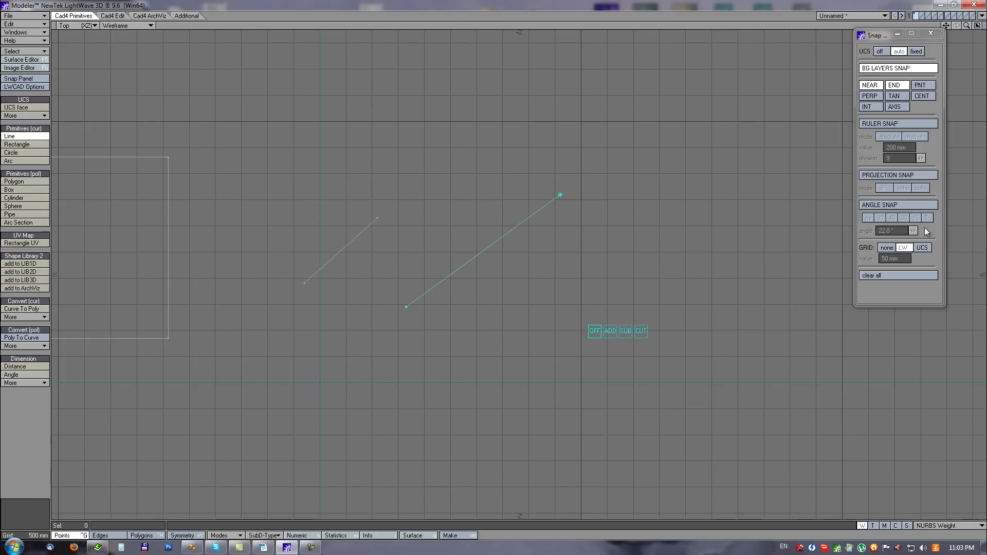
Switch the grid snap to UCS with a value of 1 m and test it by moving the line's end between grid points.
click(925, 251)
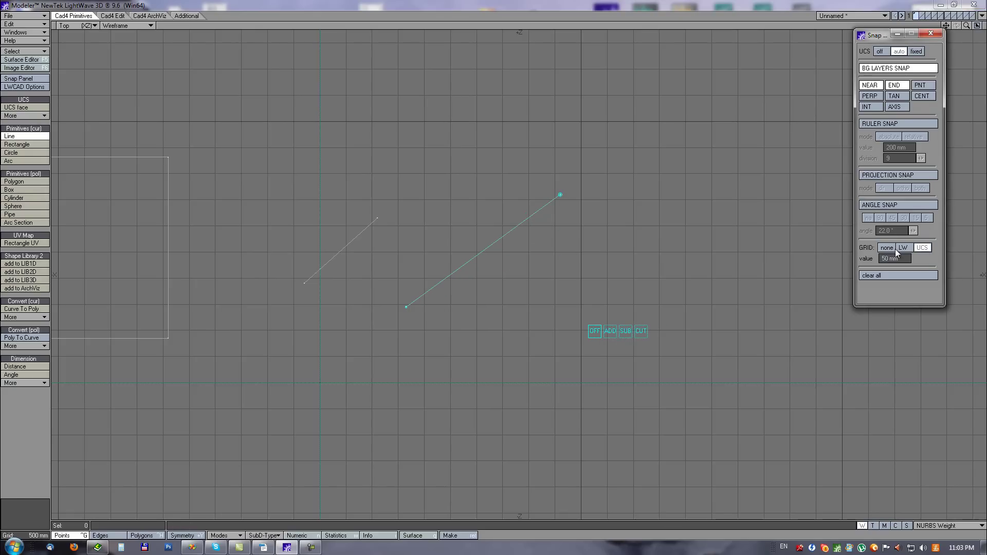
alt+drag(417, 240, 464, 218)
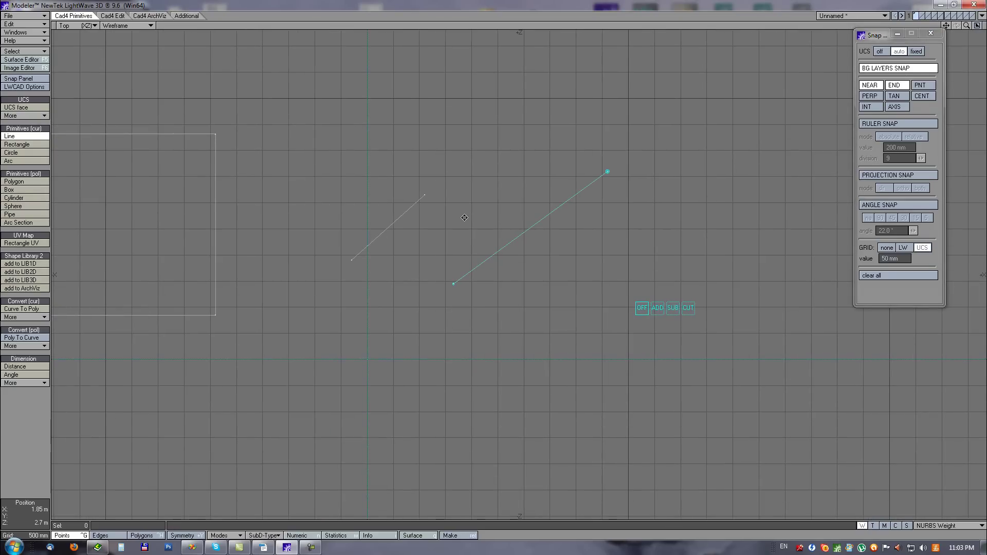
double_click(885, 258)
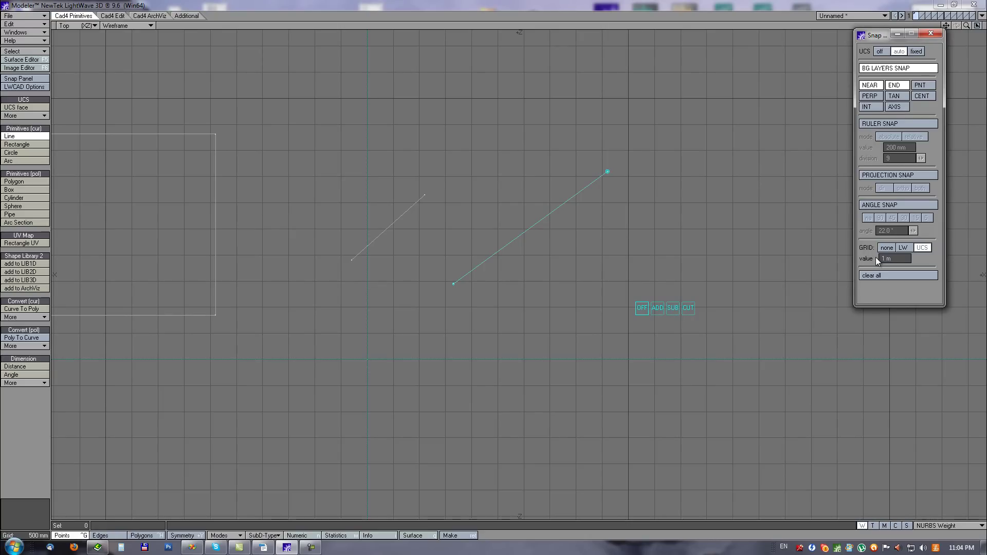
drag(610, 170, 435, 159)
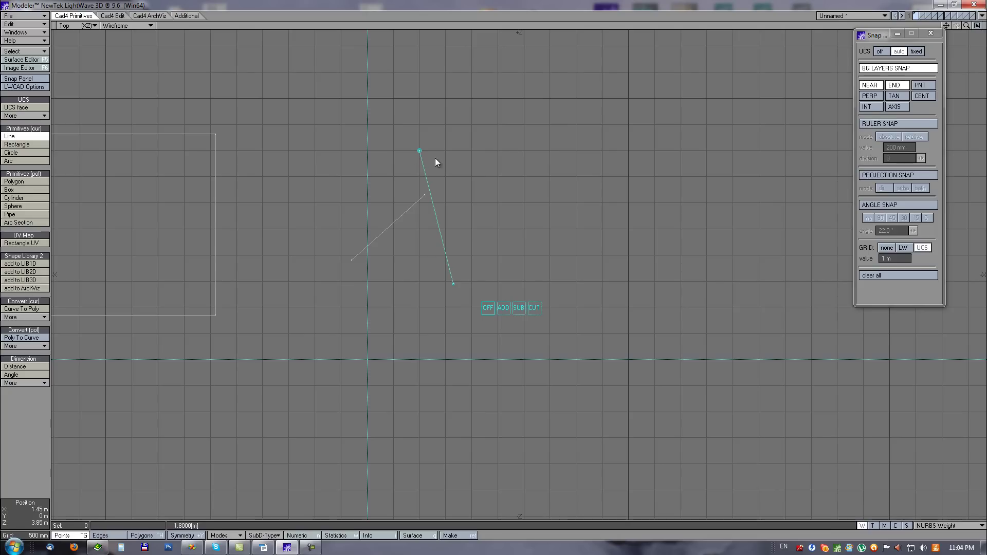
drag(396, 113, 617, 217)
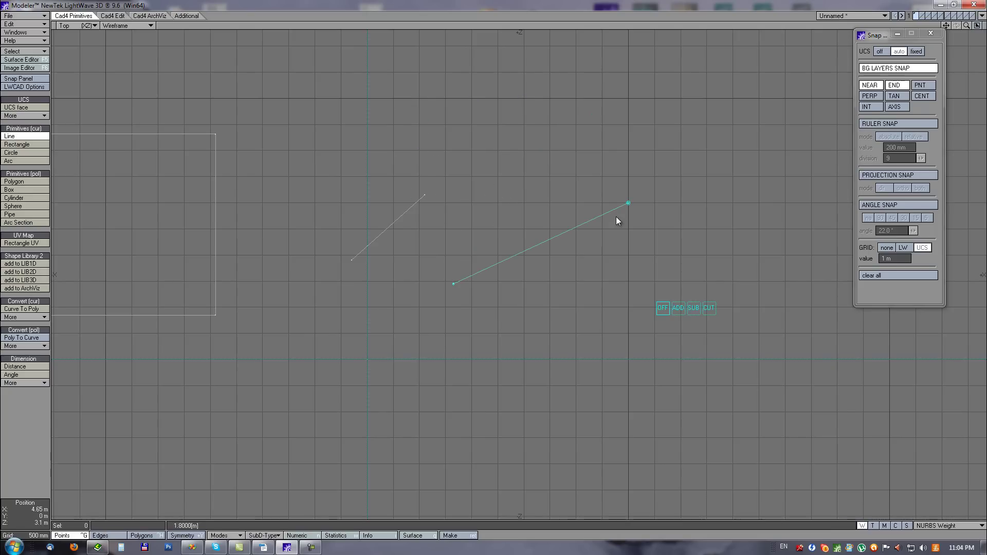